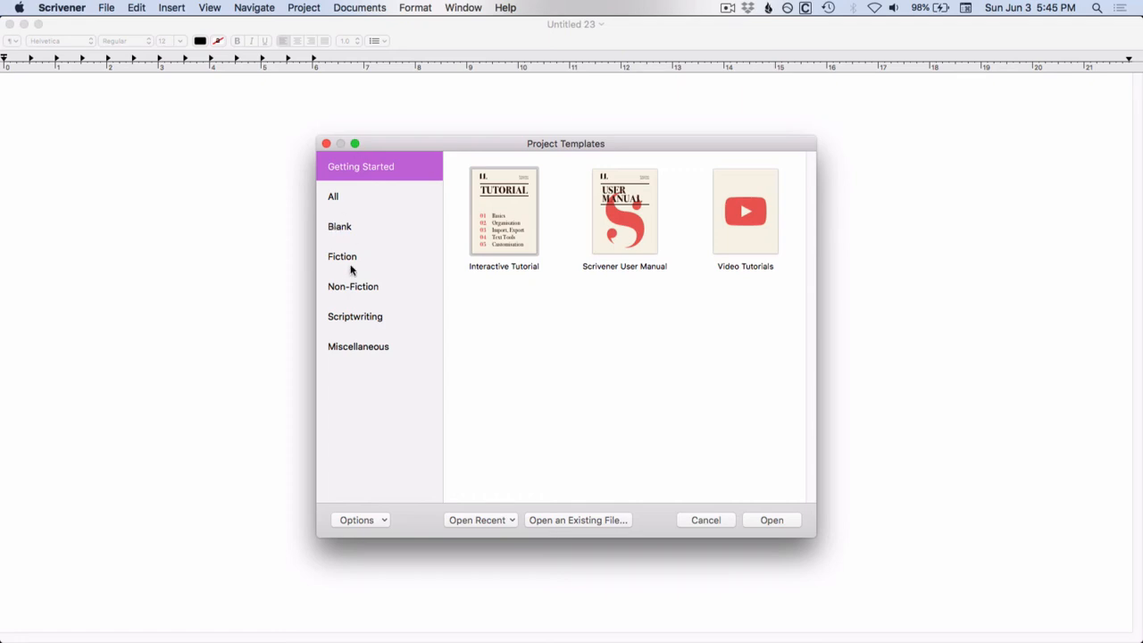
Step: Create a new project named Blank Scrivener 3 Template from the Blank project template
{"action": "left_click", "coordinate": [348, 232]}
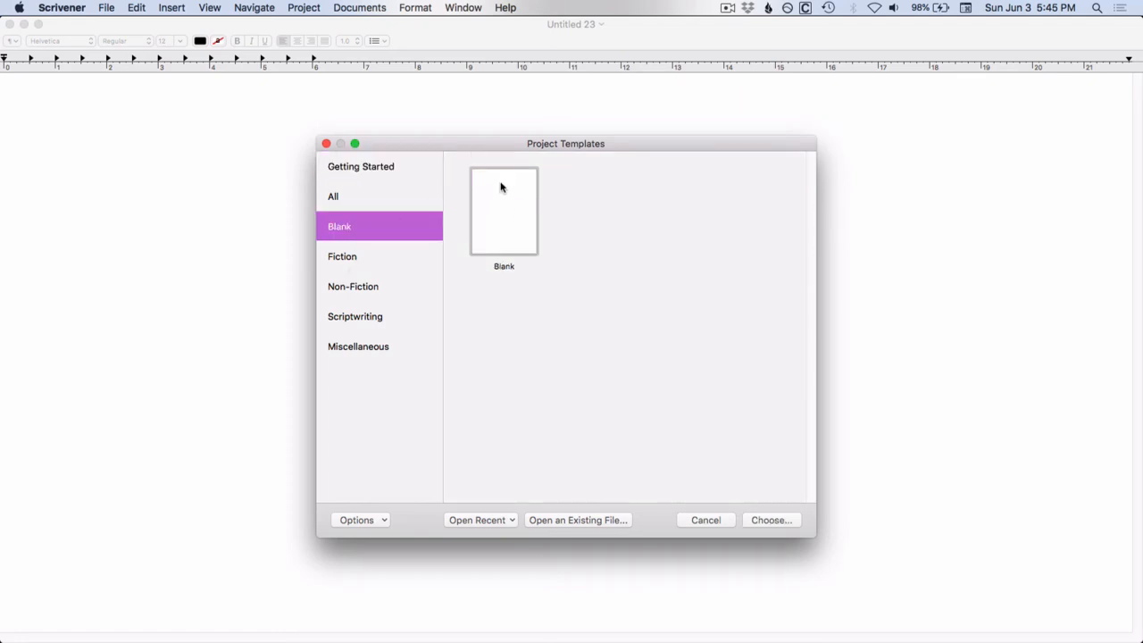
{"action": "left_click", "coordinate": [505, 220]}
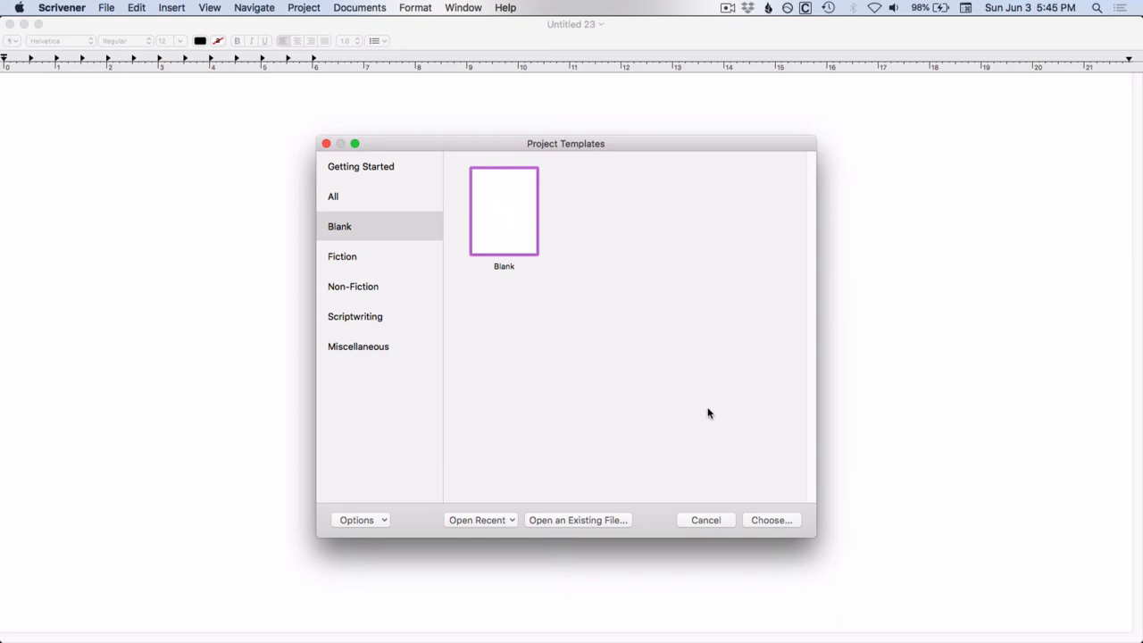
{"action": "left_click", "coordinate": [772, 521]}
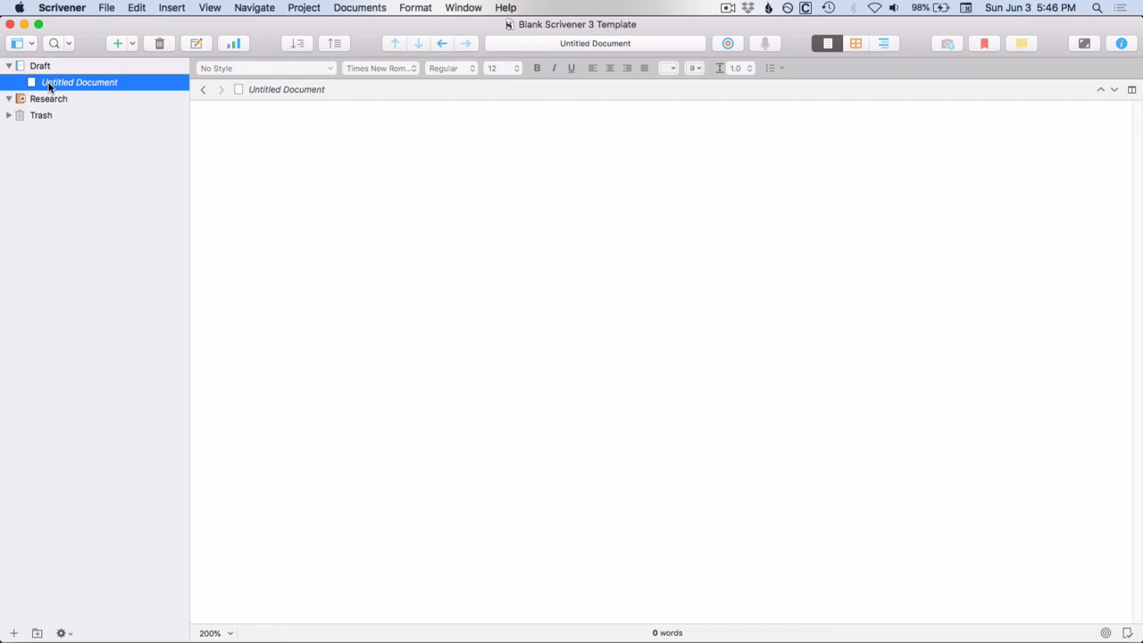
Step: Examine the contents of the Draft, Research and Trash folders and the untitled document in the new project
{"action": "left_click", "coordinate": [31, 67]}
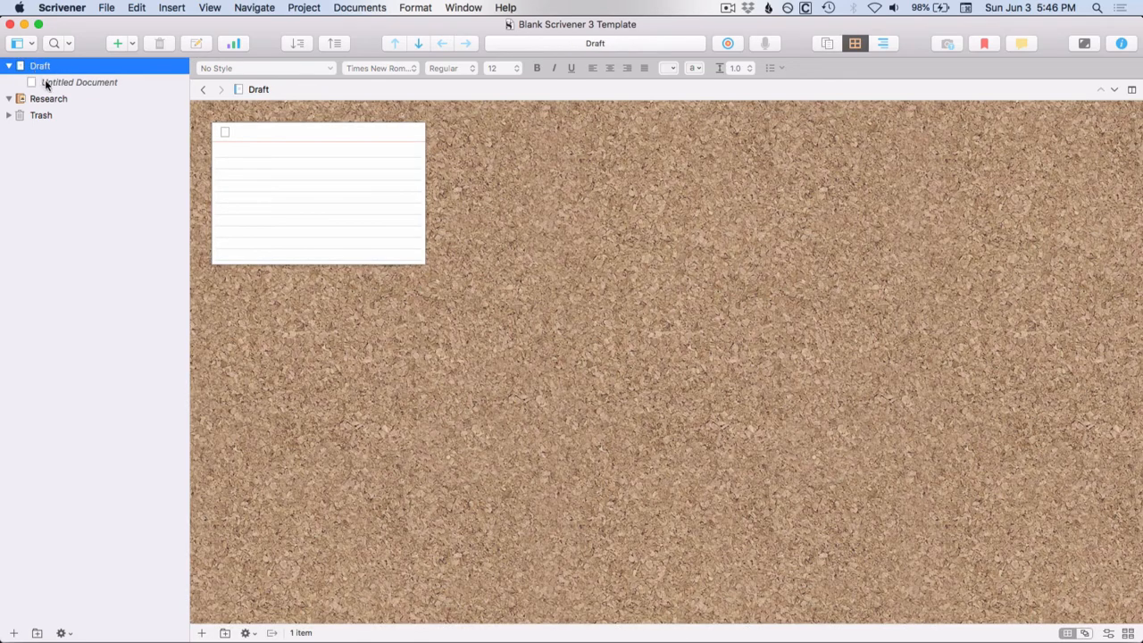
{"action": "left_click", "coordinate": [68, 81]}
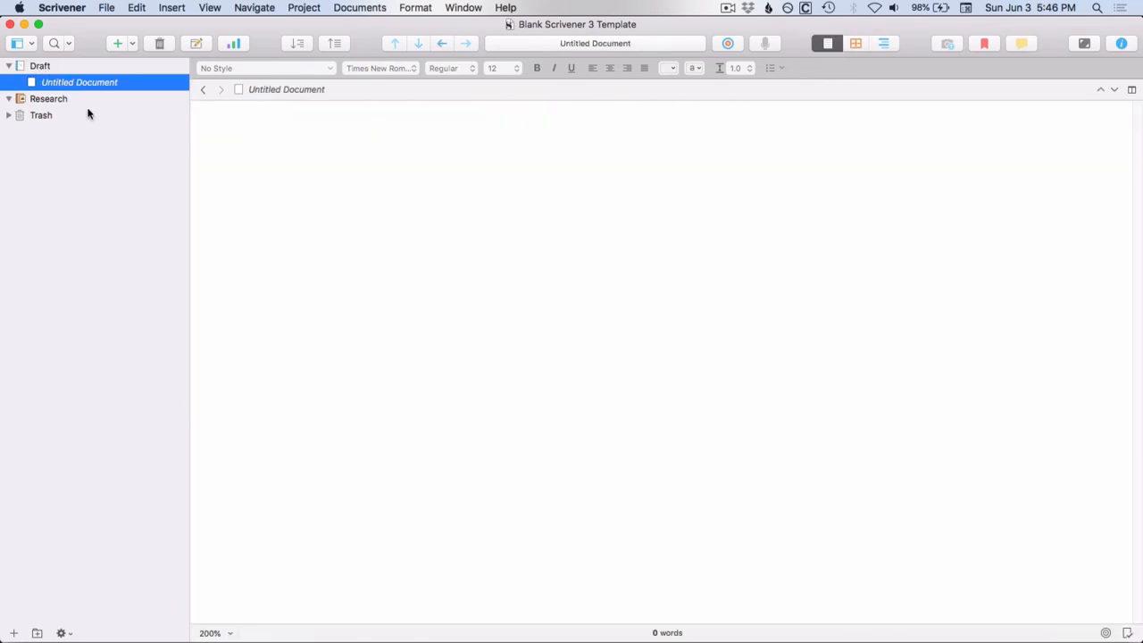
{"action": "left_click", "coordinate": [54, 100]}
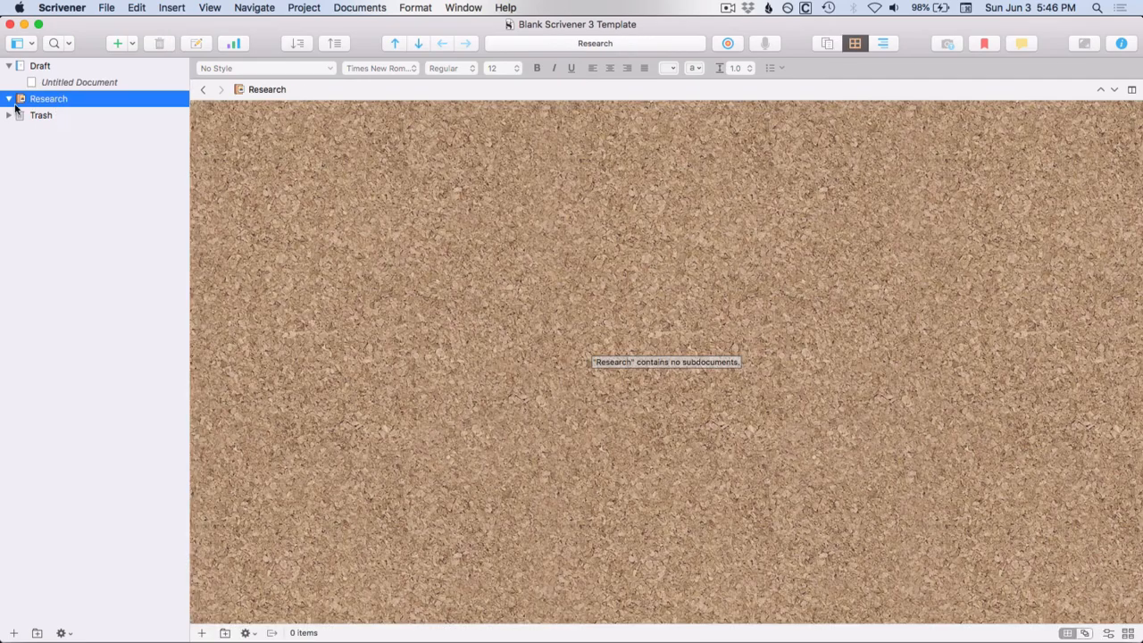
{"action": "left_click", "coordinate": [39, 117]}
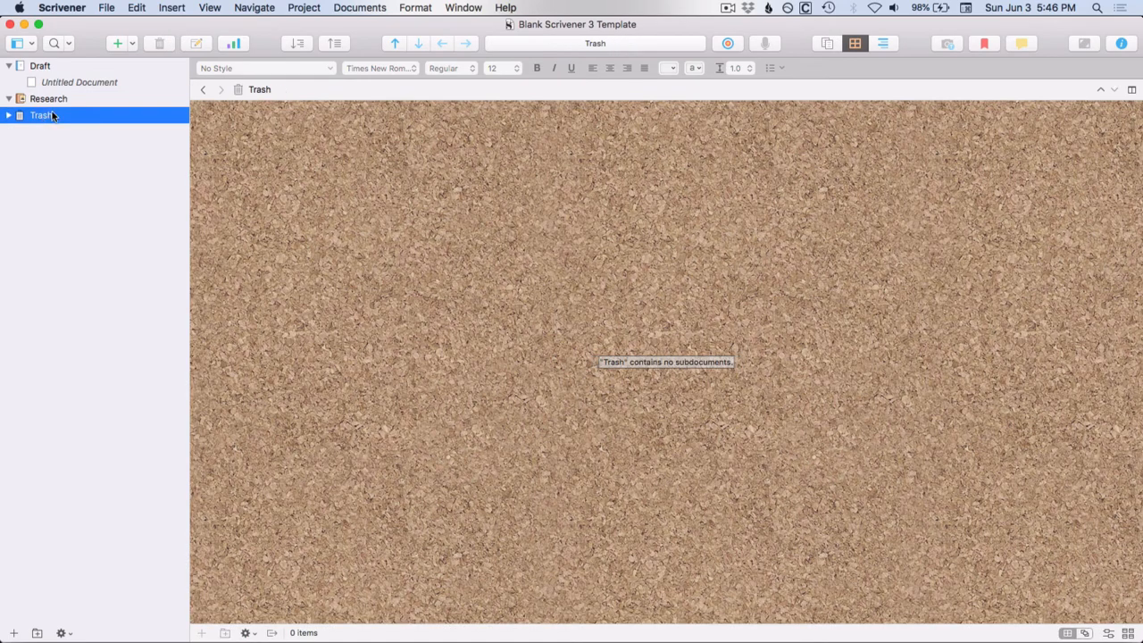
{"action": "left_click", "coordinate": [60, 84]}
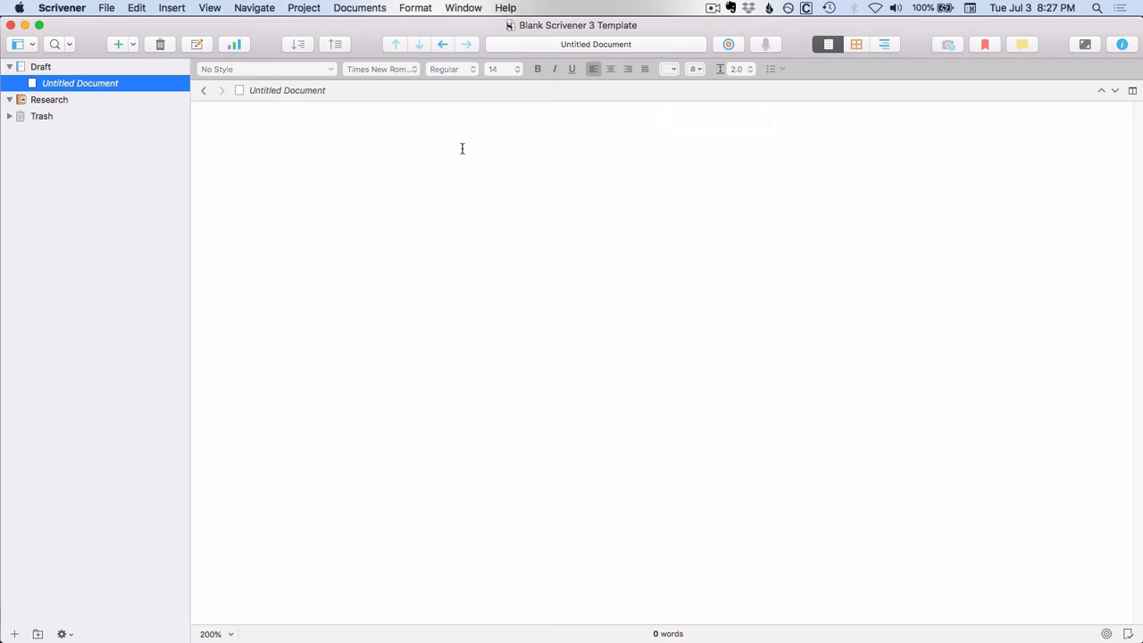
Step: Rename the Draft folder as Master Blog
{"action": "left_click", "coordinate": [41, 68]}
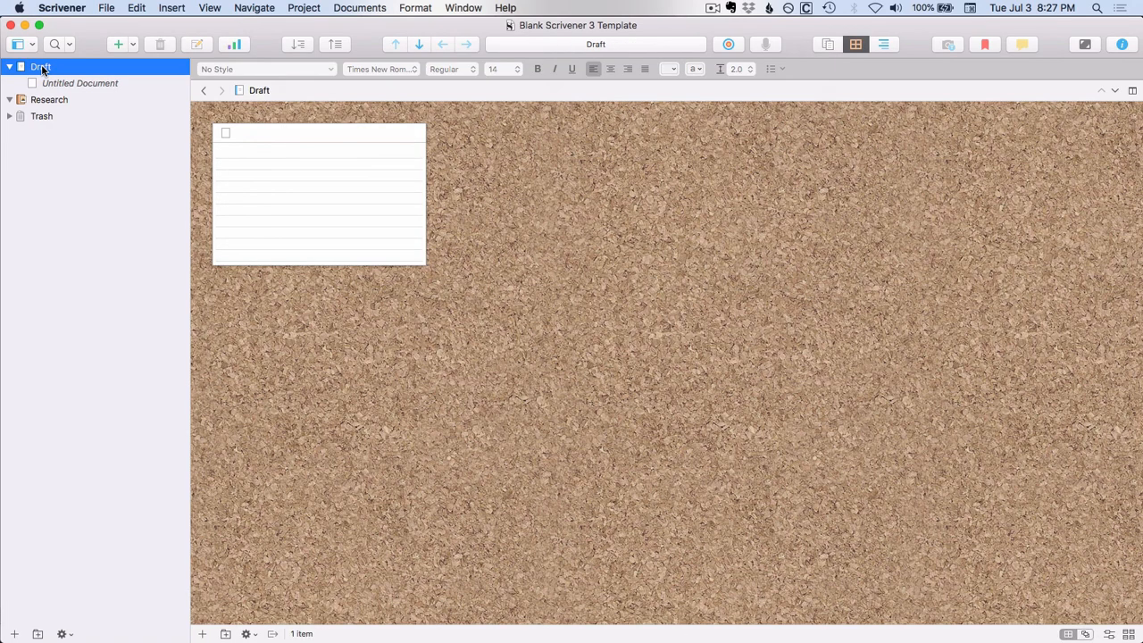
{"action": "left_click", "coordinate": [42, 66]}
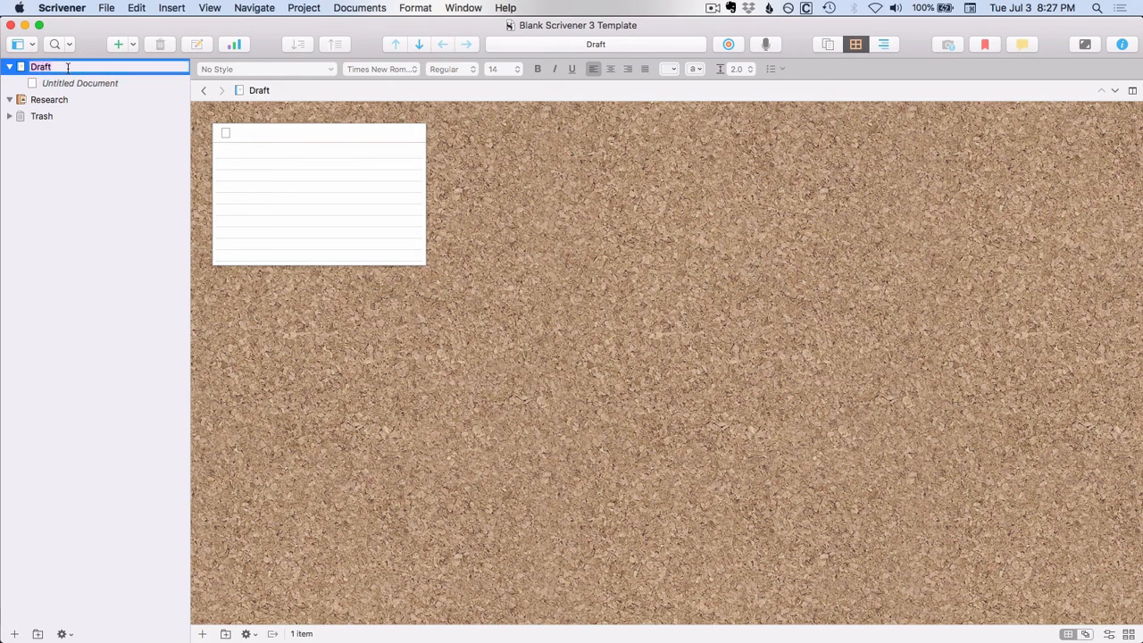
{"action": "type", "text": "Master Blog"}
{"action": "key", "text": "Return"}
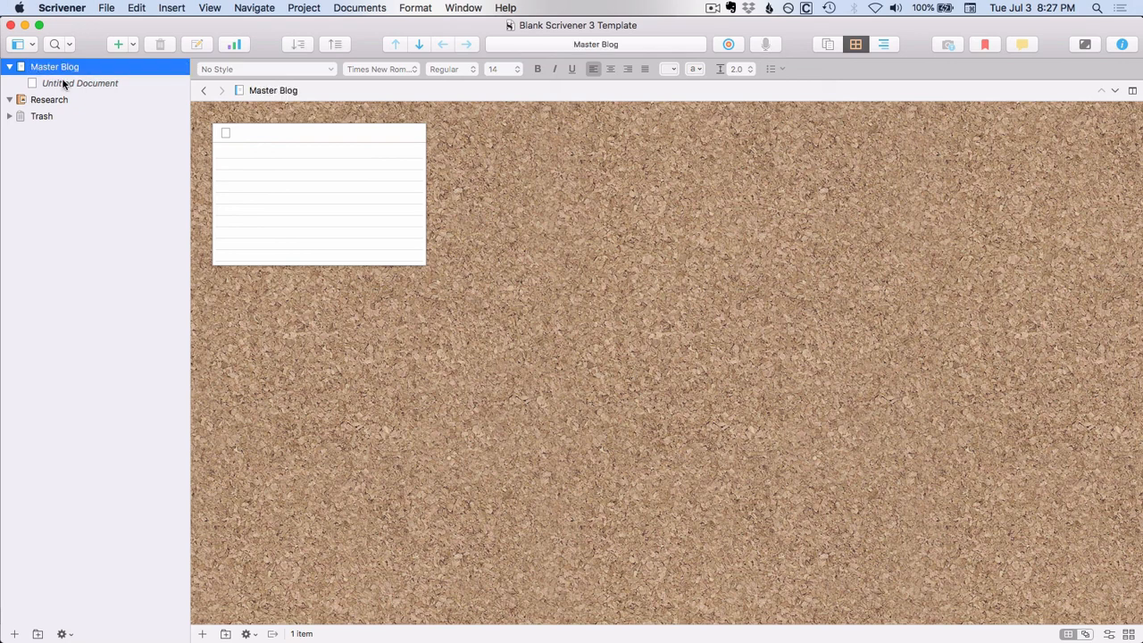
Step: Add a new text document named Blog post below the untitled document in the Master Blog folder
{"action": "left_click", "coordinate": [63, 83]}
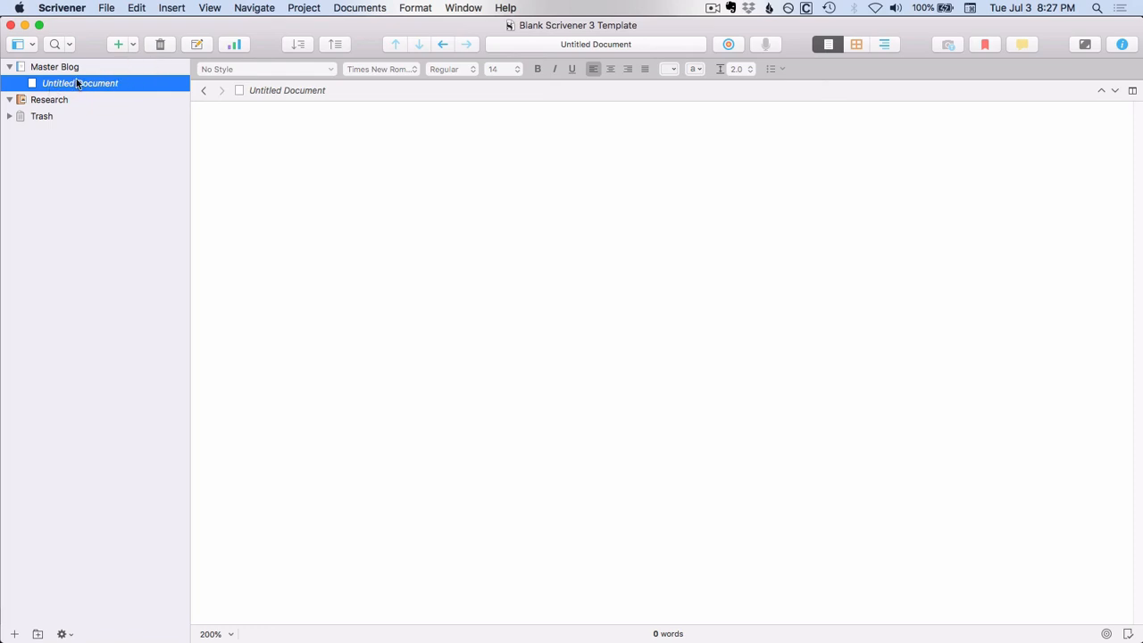
{"action": "key", "text": "Return"}
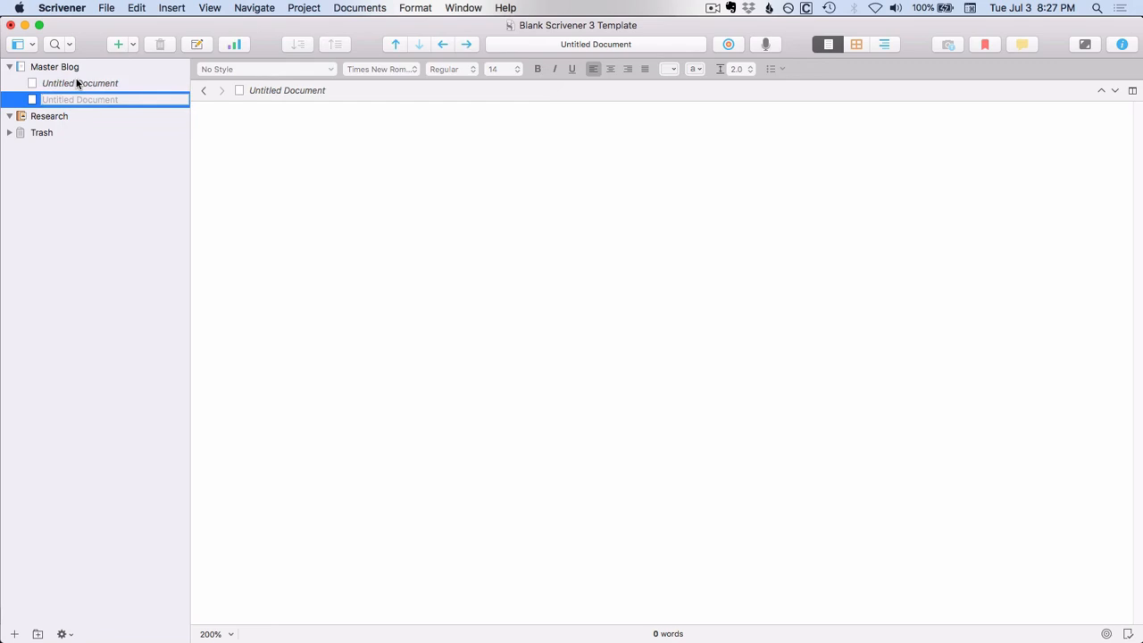
{"action": "type", "text": "Blog post"}
{"action": "key", "text": "Return"}
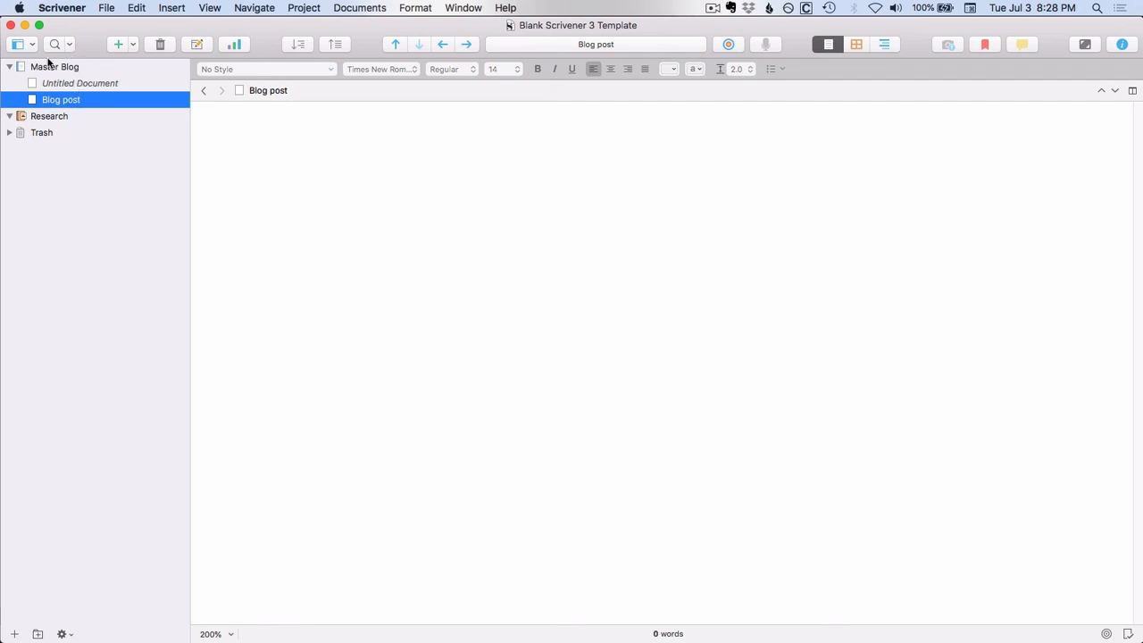
Step: Create a folder named Blog 1 in Master Blog and move the Blog post document into it
{"action": "left_click", "coordinate": [133, 46]}
{"action": "left_click", "coordinate": [136, 78]}
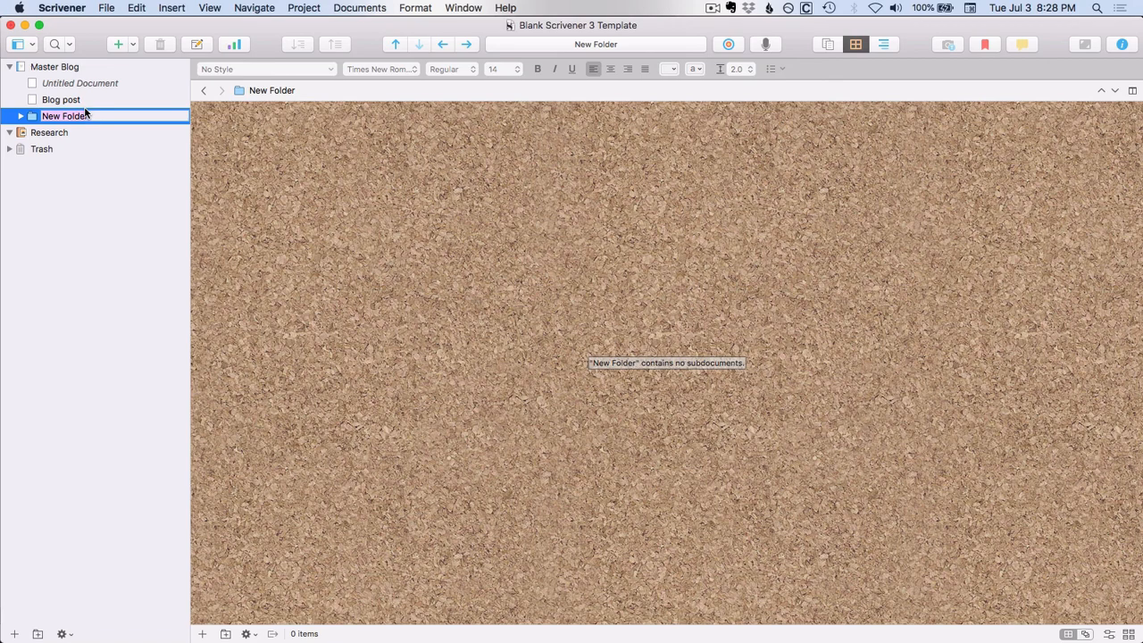
{"action": "type", "text": "Blog 1"}
{"action": "key", "text": "Return"}
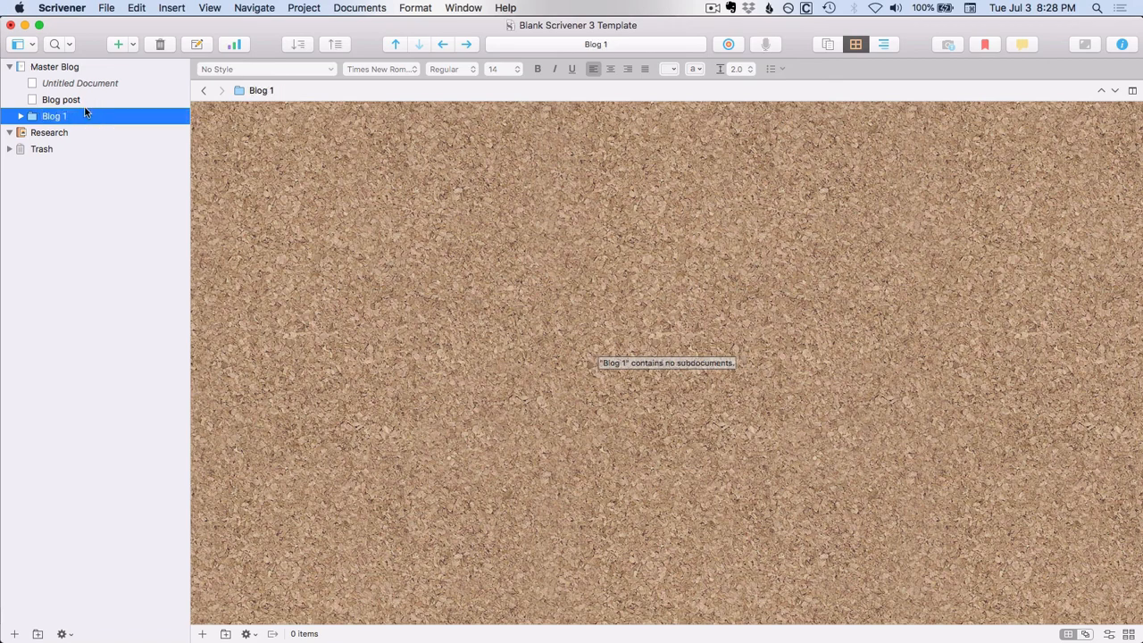
{"action": "left_click_drag", "start_coordinate": [63, 115], "coordinate": [64, 116]}
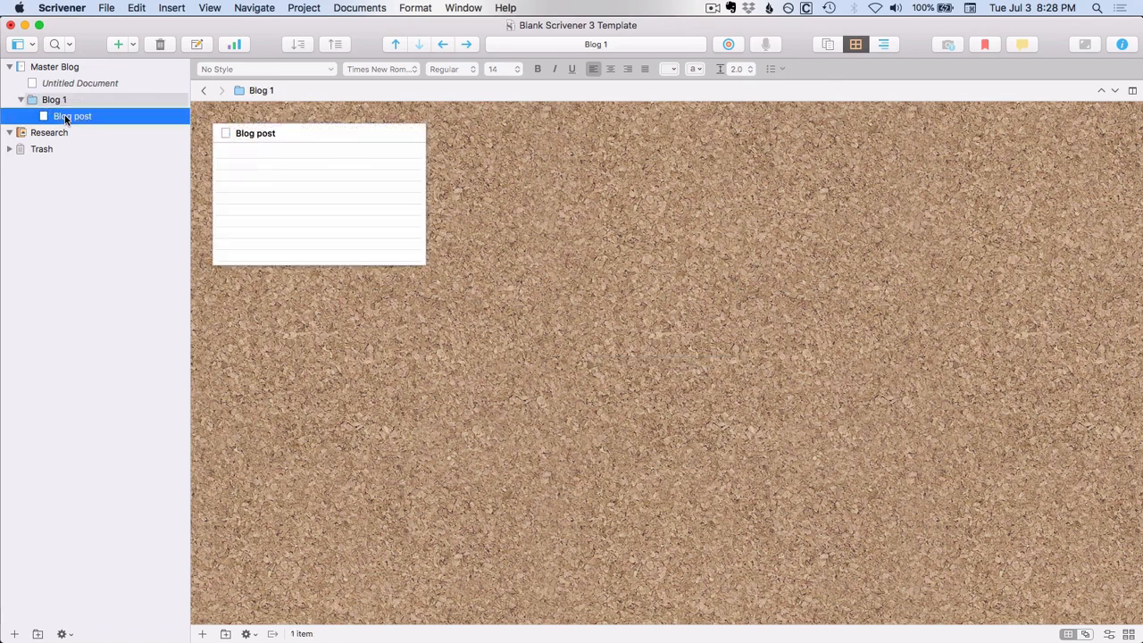
{"action": "left_click", "coordinate": [67, 116]}
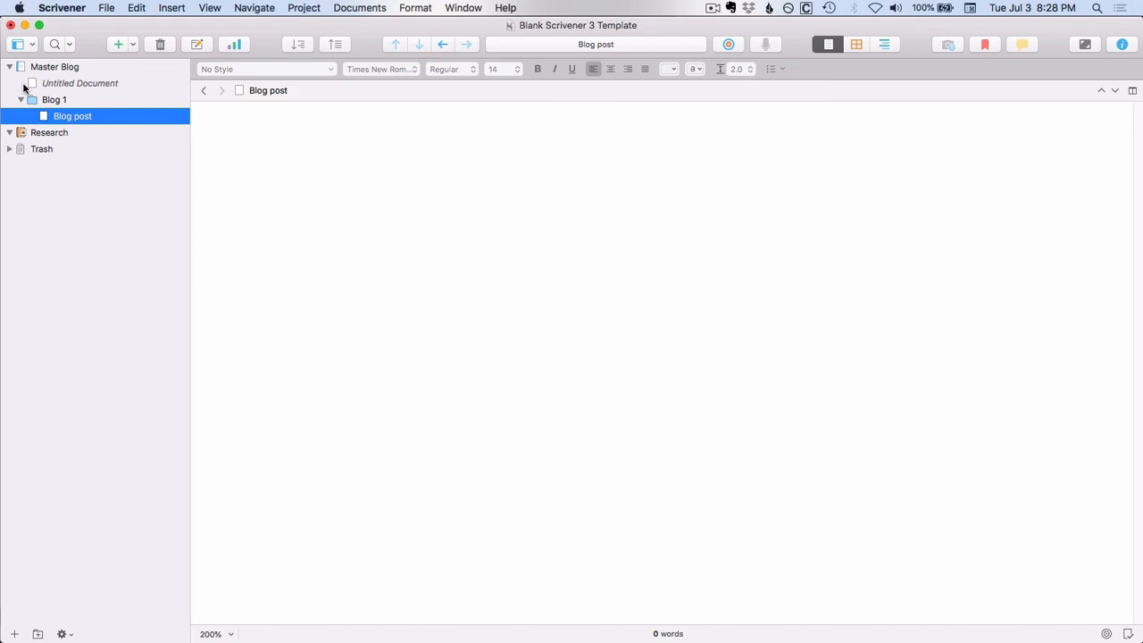
Step: Create a folder named Topic inside Blog 1 and move the Blog post document into it
{"action": "left_click", "coordinate": [130, 45]}
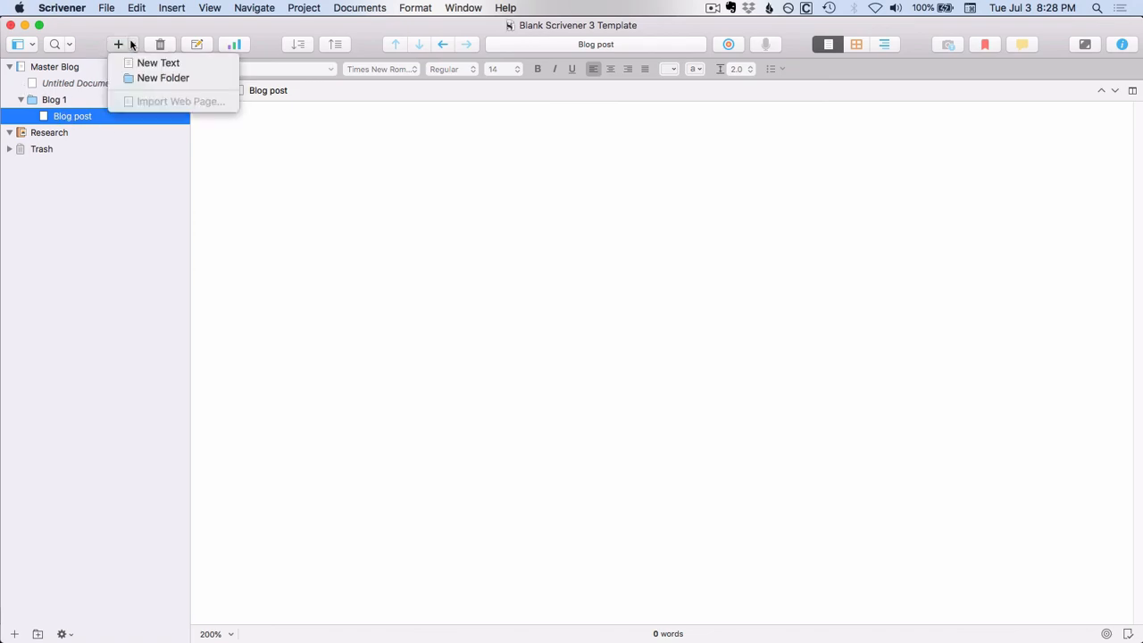
{"action": "left_click", "coordinate": [160, 79]}
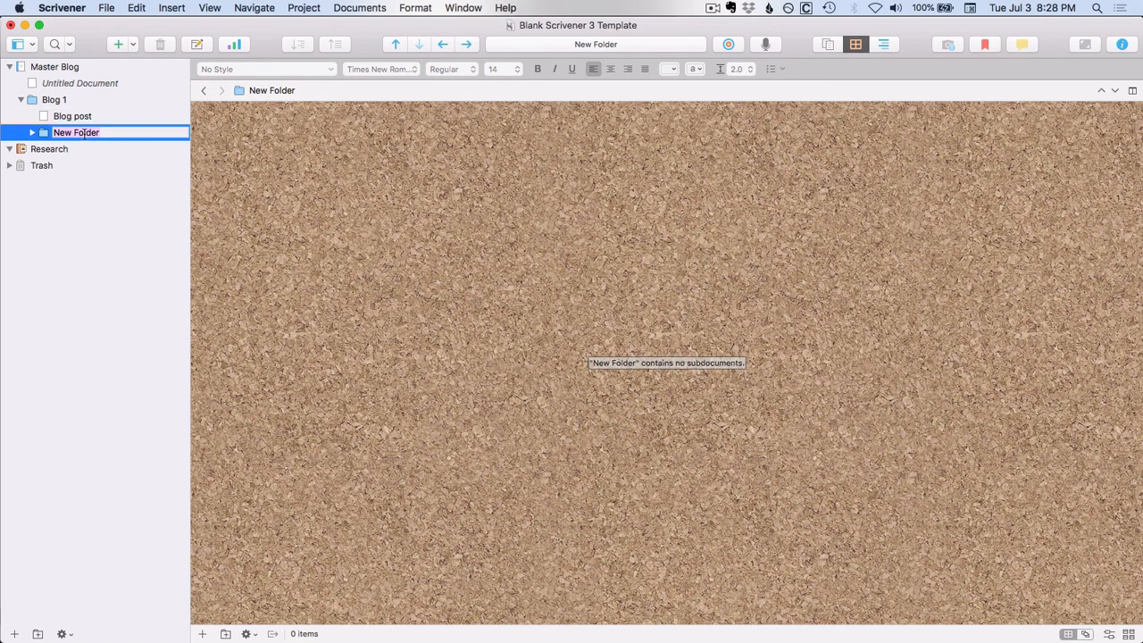
{"action": "type", "text": "Topic"}
{"action": "key", "text": "Return"}
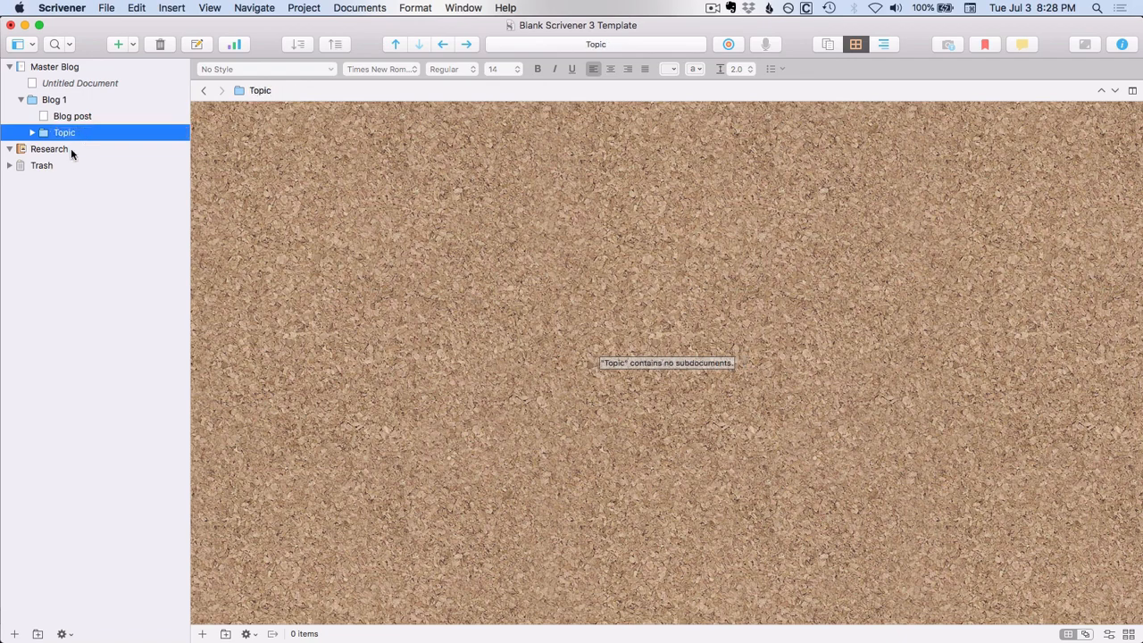
{"action": "mouse_move", "coordinate": [64, 139]}
{"action": "left_mouse_down"}
{"action": "mouse_move", "coordinate": [56, 110]}
{"action": "mouse_move", "coordinate": [71, 121]}
{"action": "left_mouse_up"}
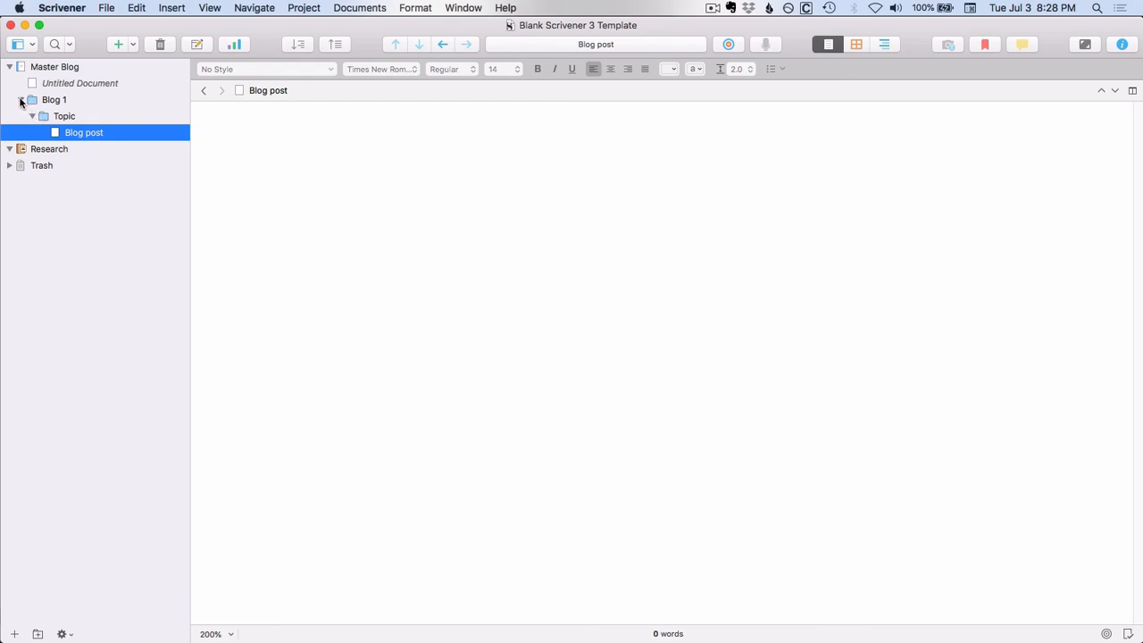
Step: Collapse and re-expand the Blog 1 and Topic folders to view the nested structure
{"action": "left_click", "coordinate": [21, 100]}
{"action": "left_click", "coordinate": [20, 100]}
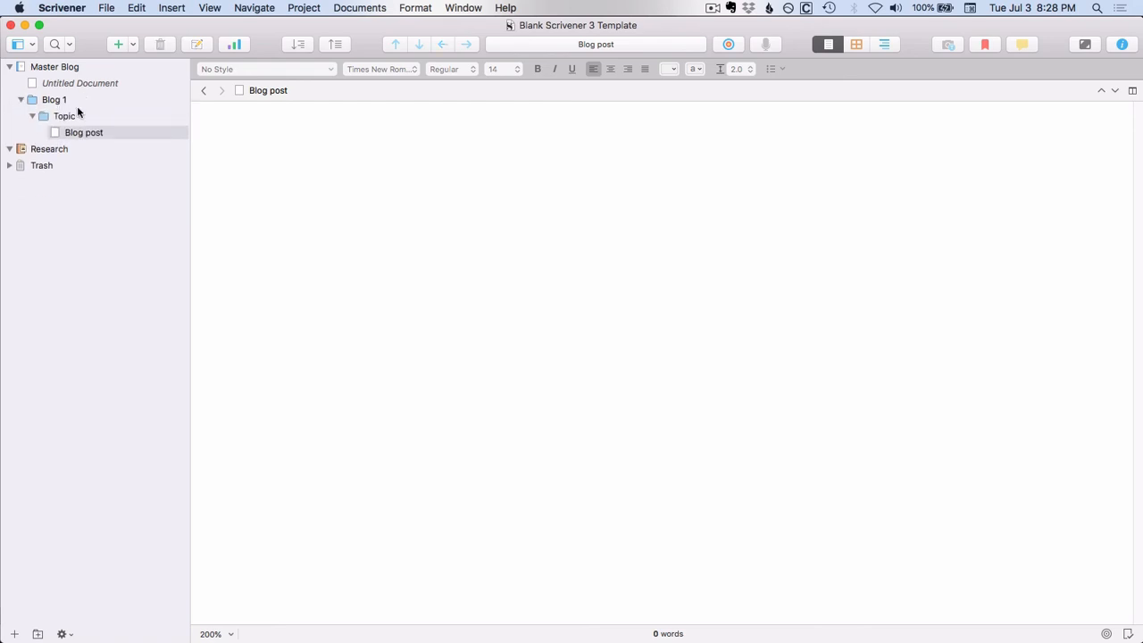
{"action": "left_click", "coordinate": [32, 116]}
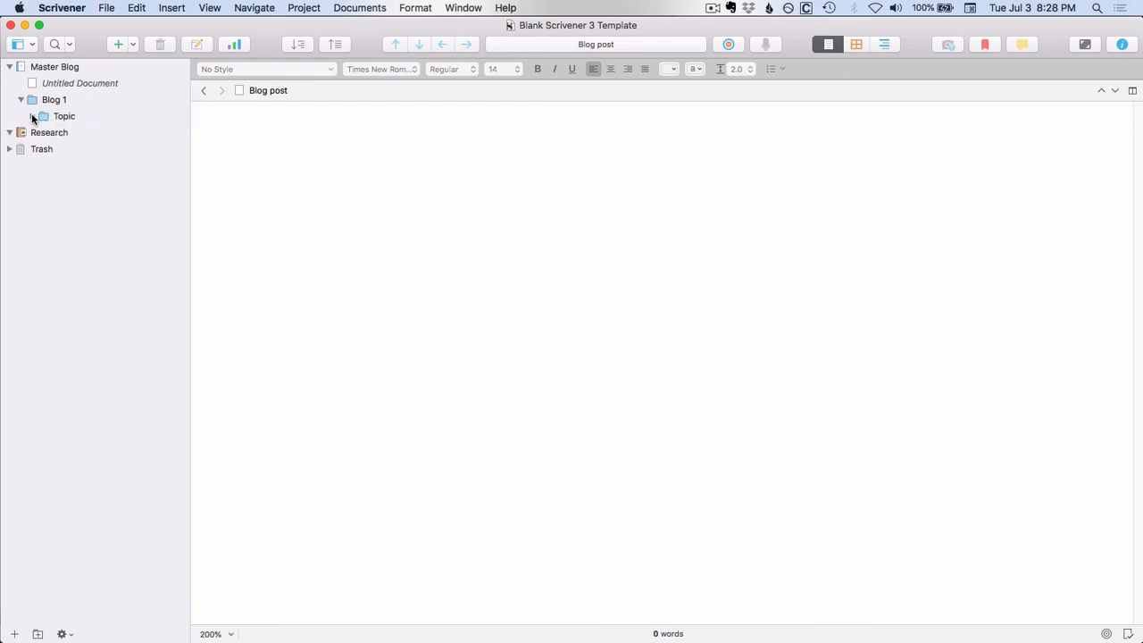
{"action": "left_click", "coordinate": [32, 117]}
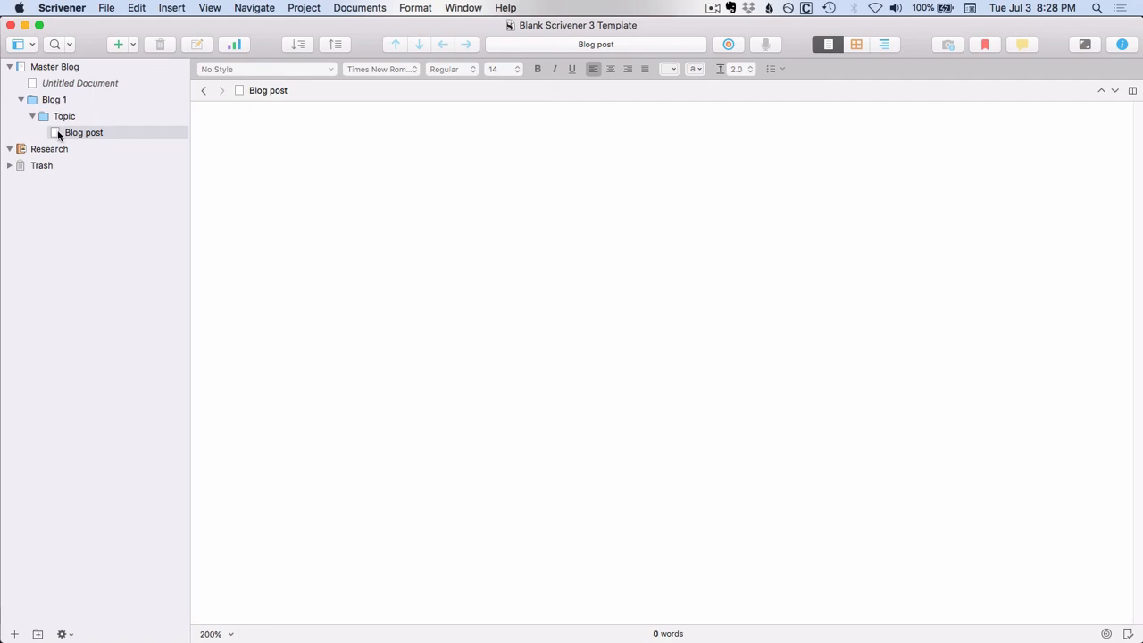
Step: Rename the Blog post document in the Topic folder as Blog post 7/2, then select the Topic folder
{"action": "left_click", "coordinate": [111, 135]}
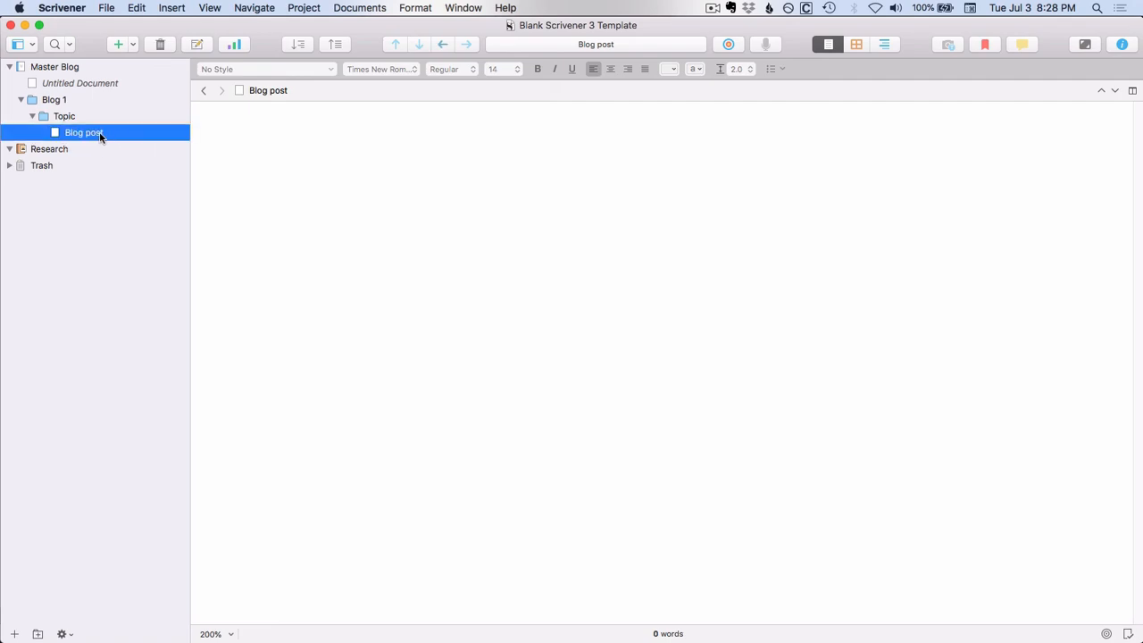
{"action": "left_click", "coordinate": [112, 146]}
{"action": "left_click", "coordinate": [110, 135]}
{"action": "left_click", "coordinate": [65, 117]}
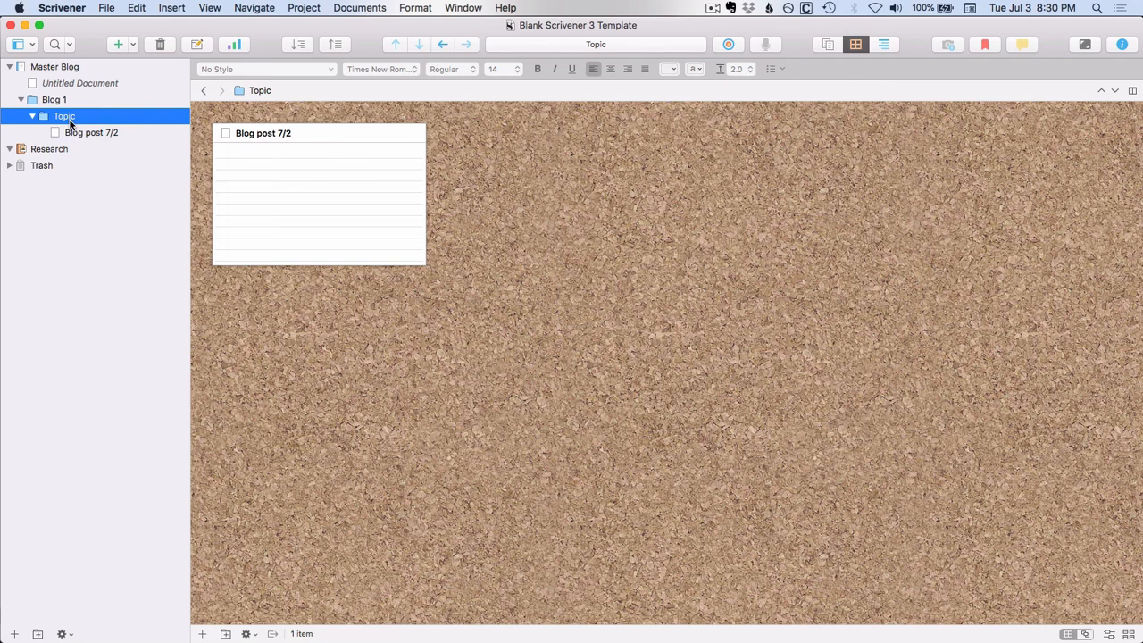